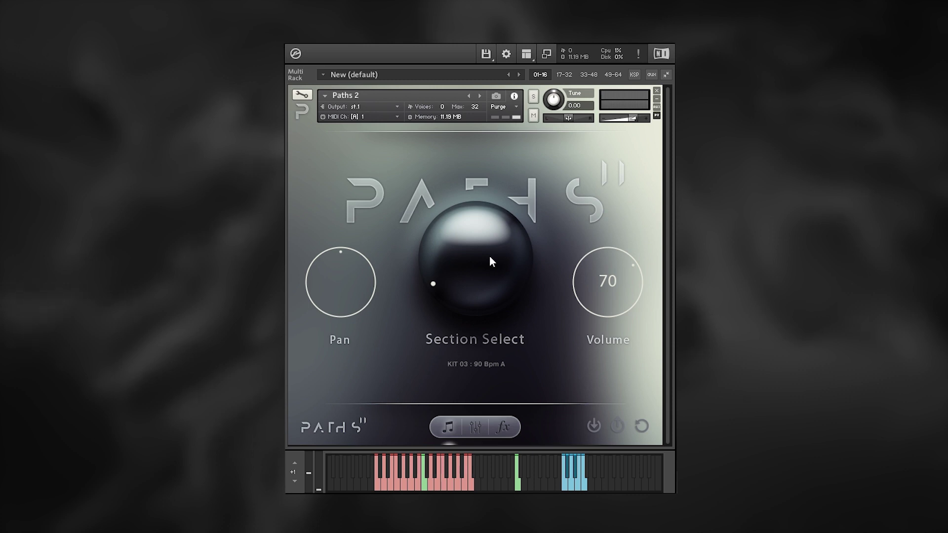
- Advance Section Select through the next kits until it reads KIT 07 : 90 Bpm E
left_click(482, 275)
left_click(483, 256)
left_click_drag(481, 250, 481, 204)
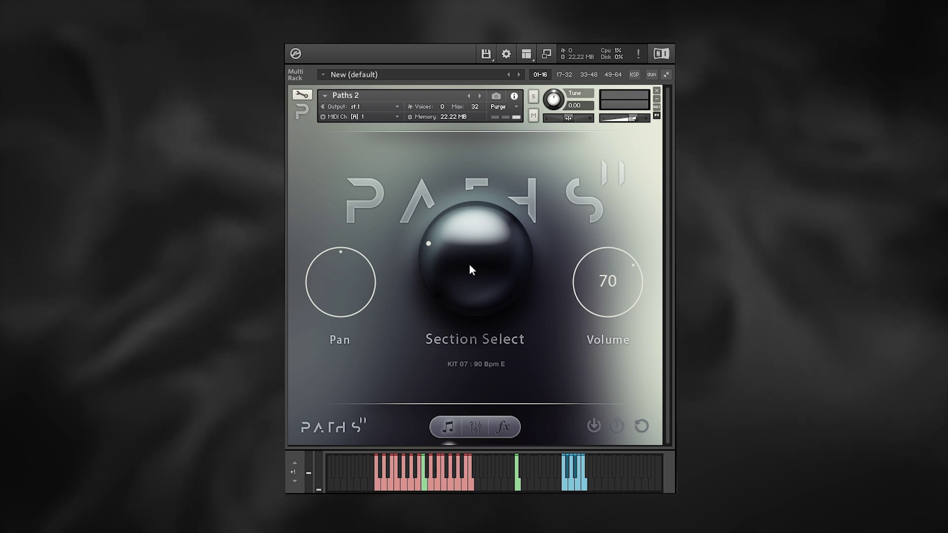
left_click(517, 485)
left_click(567, 487)
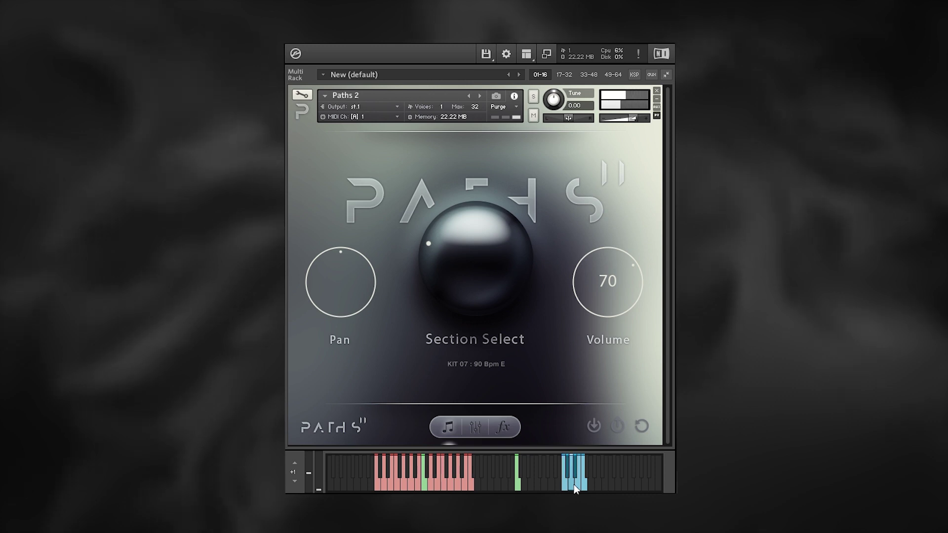
left_click(584, 487)
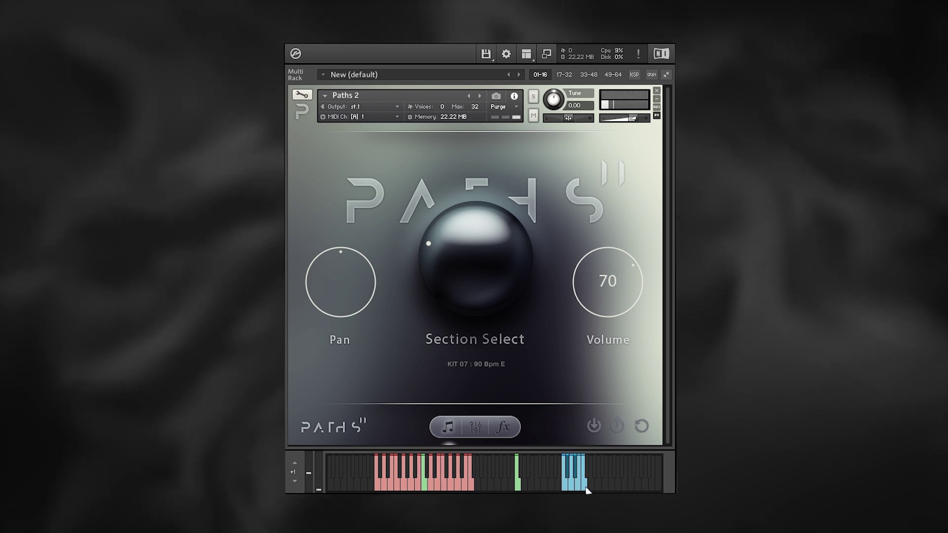
left_click(585, 487)
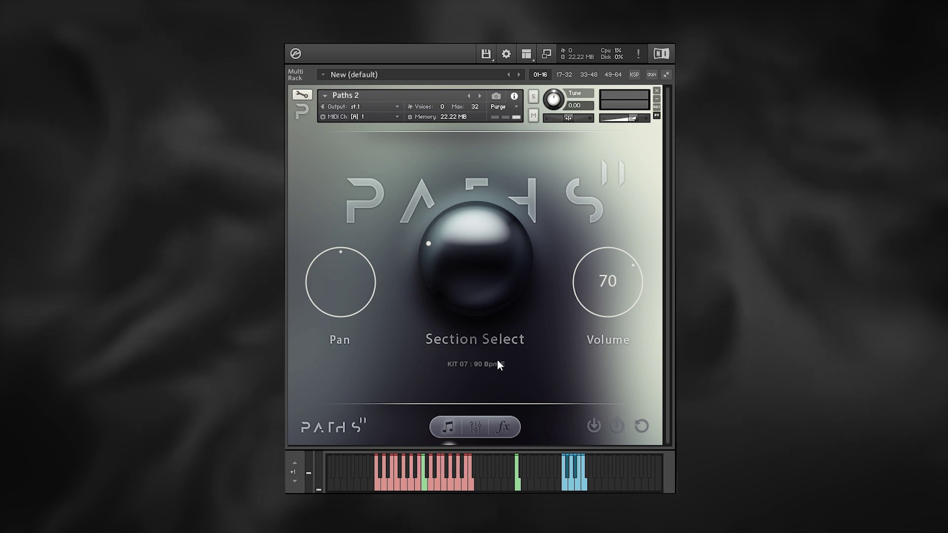
- Step Section Select through KIT 11, 13, 16 and 19, landing on KIT 20 : 120 Bpm D
left_click_drag(493, 291, 490, 200)
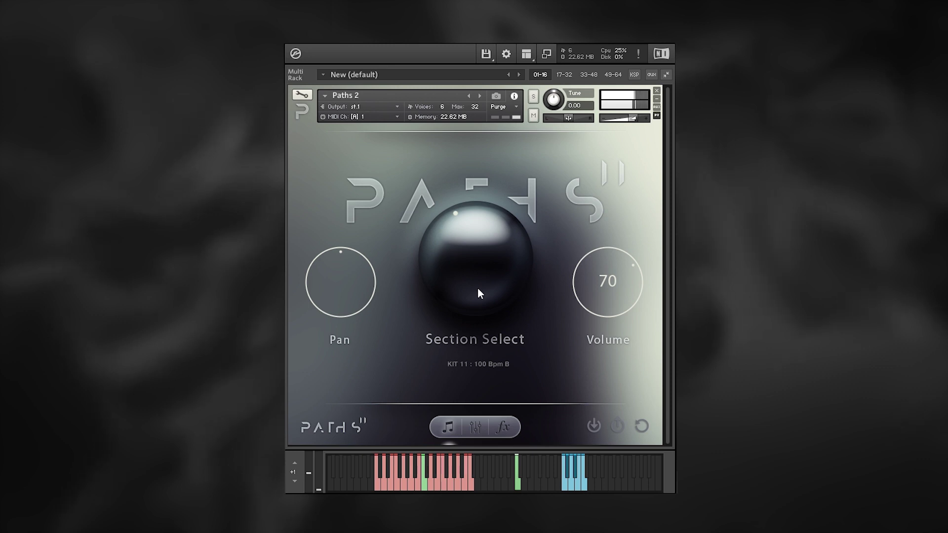
left_click_drag(478, 288, 480, 240)
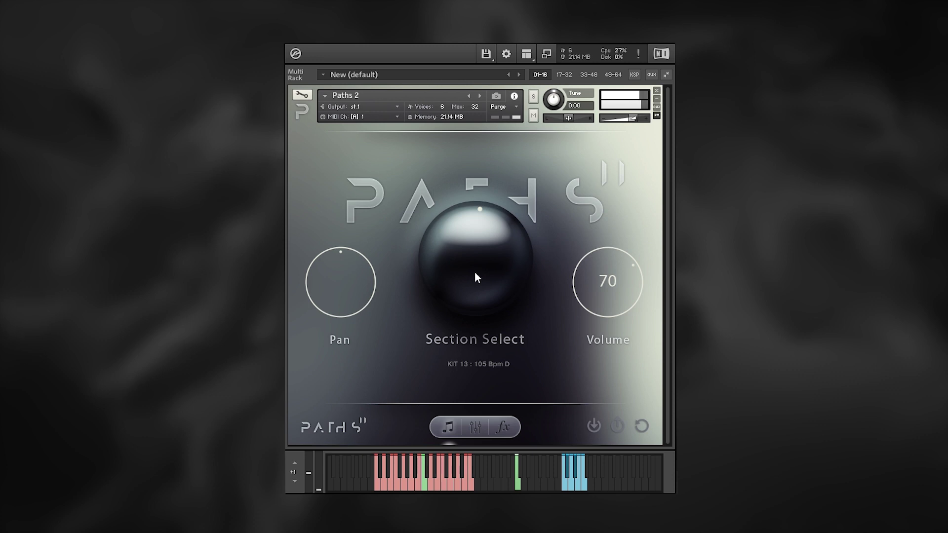
left_click_drag(474, 272, 476, 205)
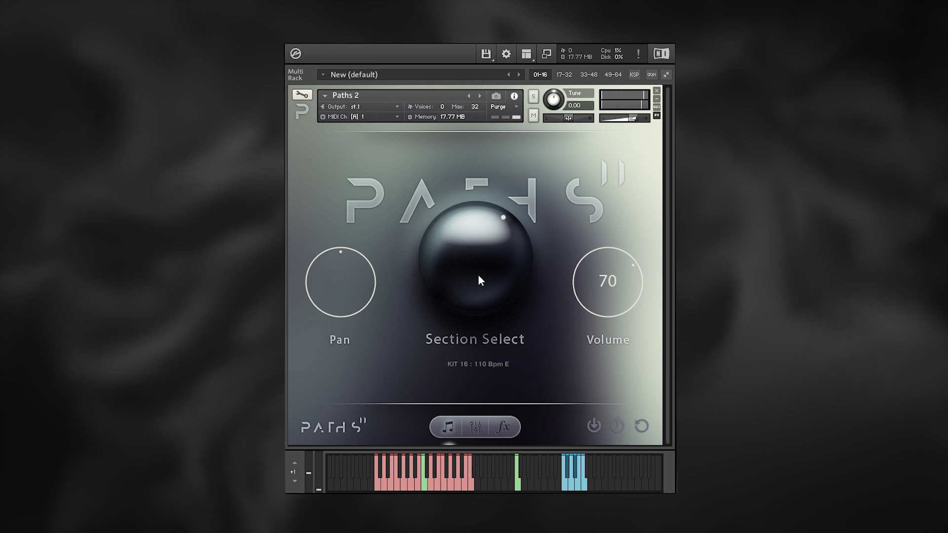
left_click_drag(481, 281, 488, 223)
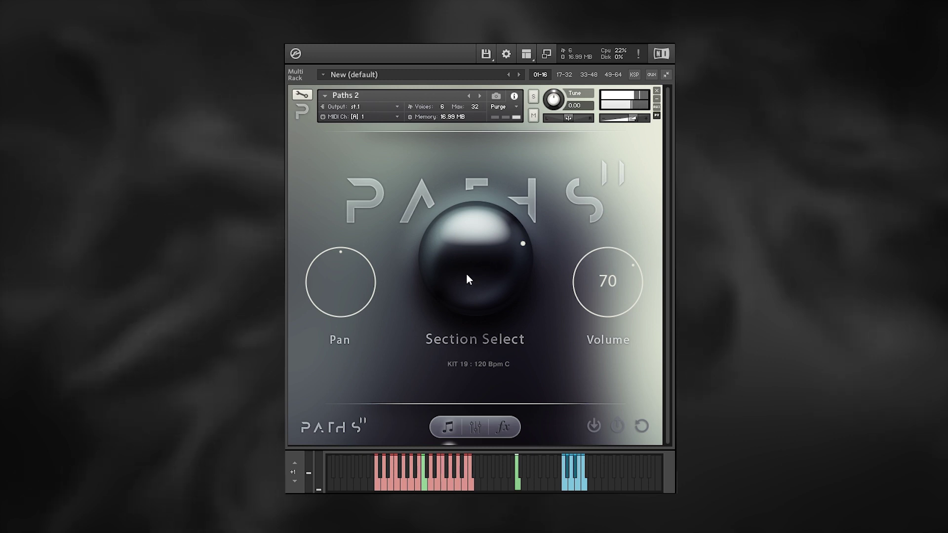
left_click_drag(467, 280, 471, 256)
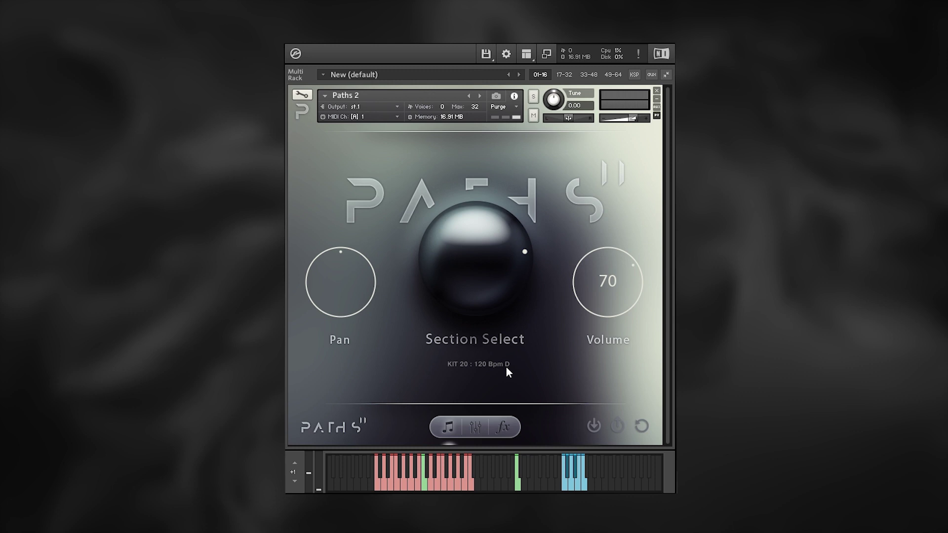
left_click(430, 484)
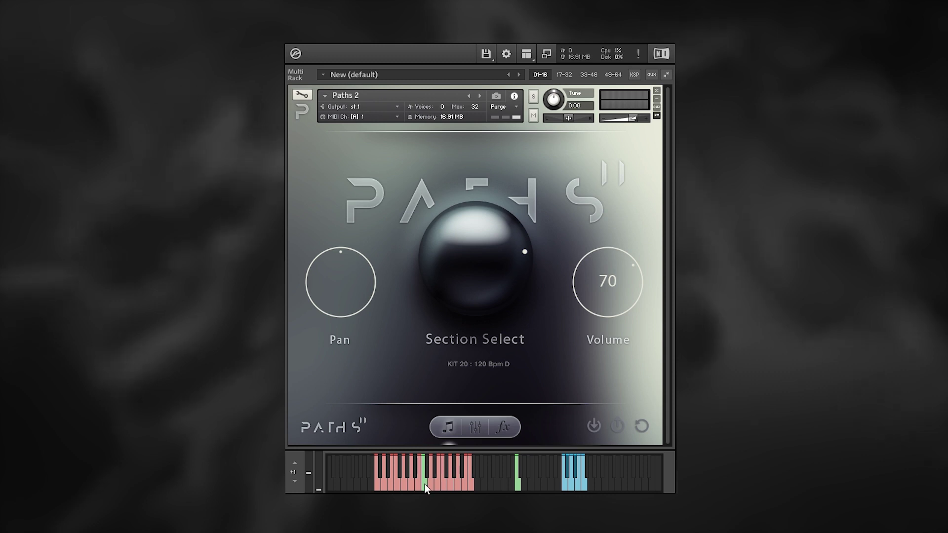
left_click(425, 482)
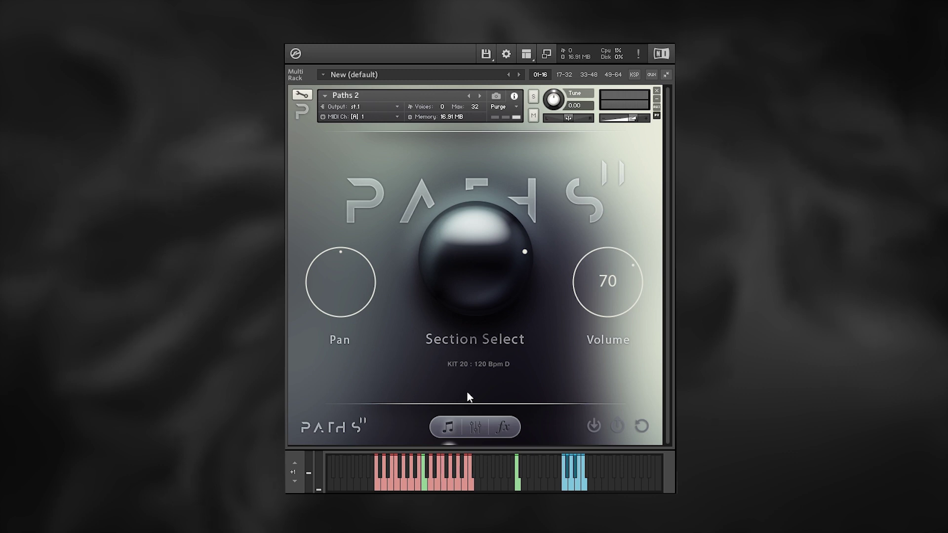
- Show the stem mixer, sweep channel 3's pan, solo it and pan it hard left
left_click(473, 428)
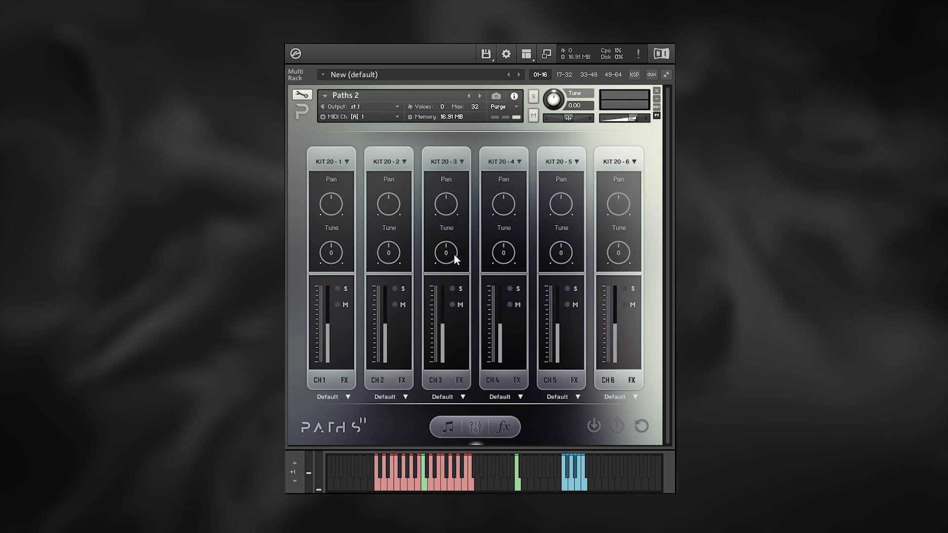
left_click_drag(447, 204, 449, 154)
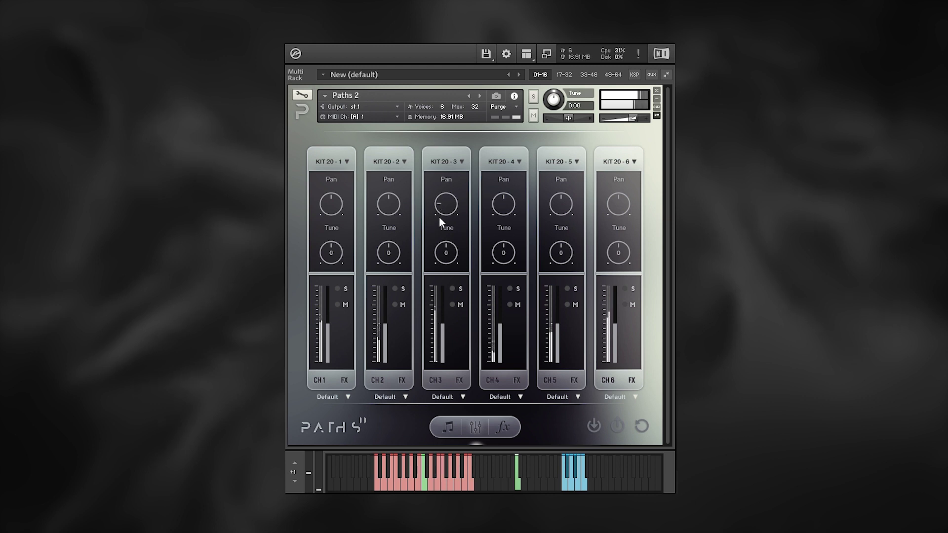
left_click_drag(446, 188, 439, 236)
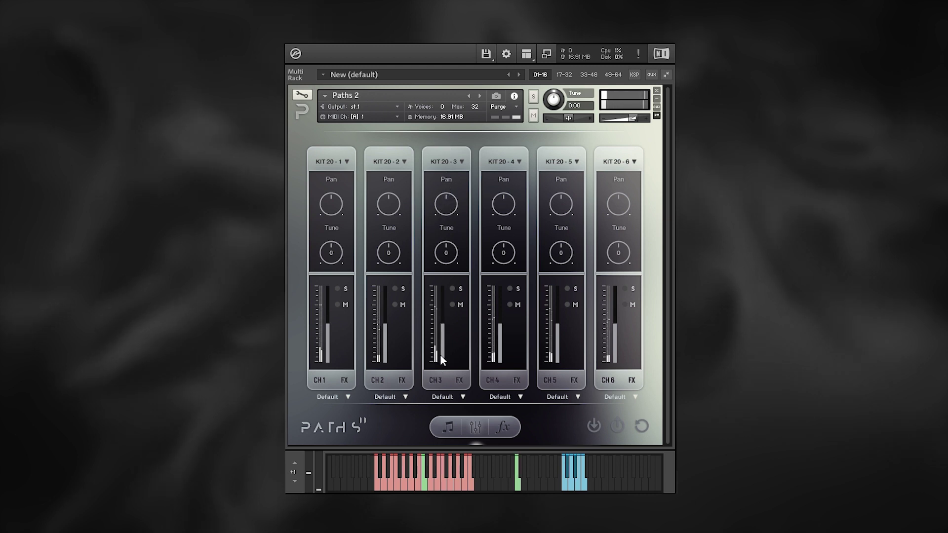
left_click(452, 288)
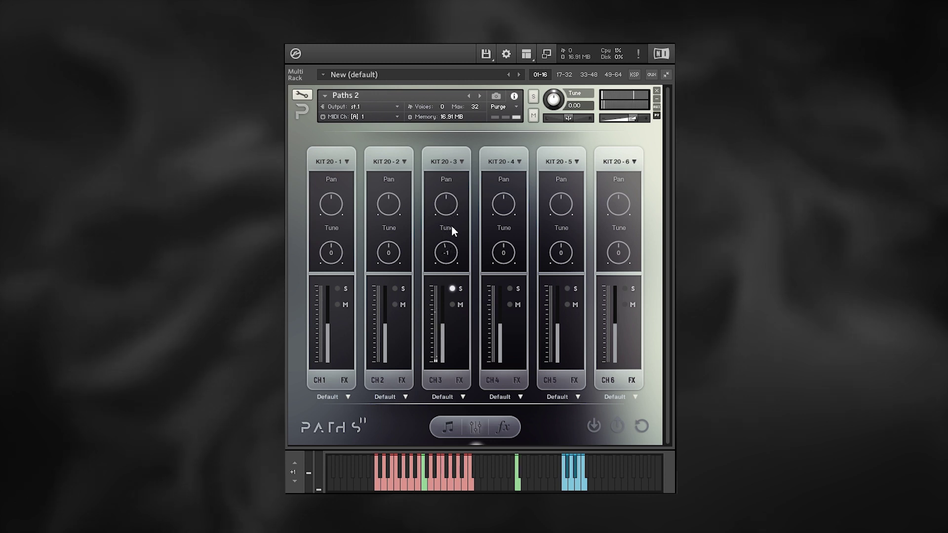
mouse_move(450, 209)
left_mouse_down()
mouse_move(455, 151)
mouse_move(429, 212)
mouse_move(430, 290)
mouse_move(445, 194)
left_mouse_up()
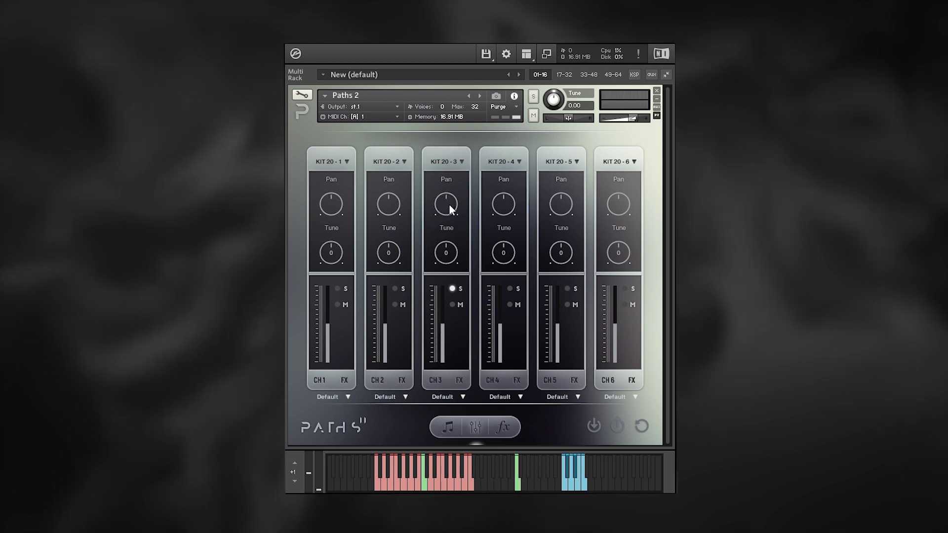
- On the third stem's effects, enable stutter with more dry/wet, halve filter cutoff, enable delay
left_click(459, 380)
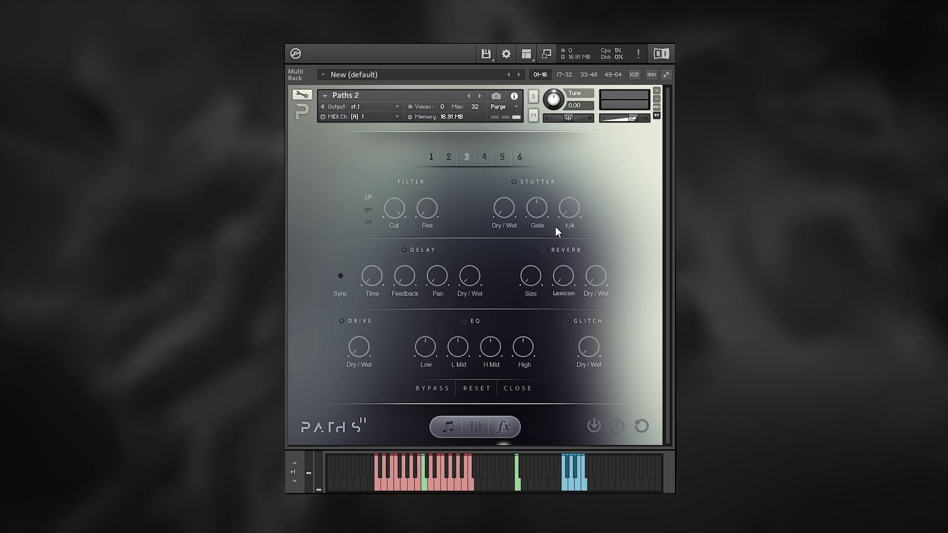
left_click(513, 181)
left_click_drag(506, 194, 512, 144)
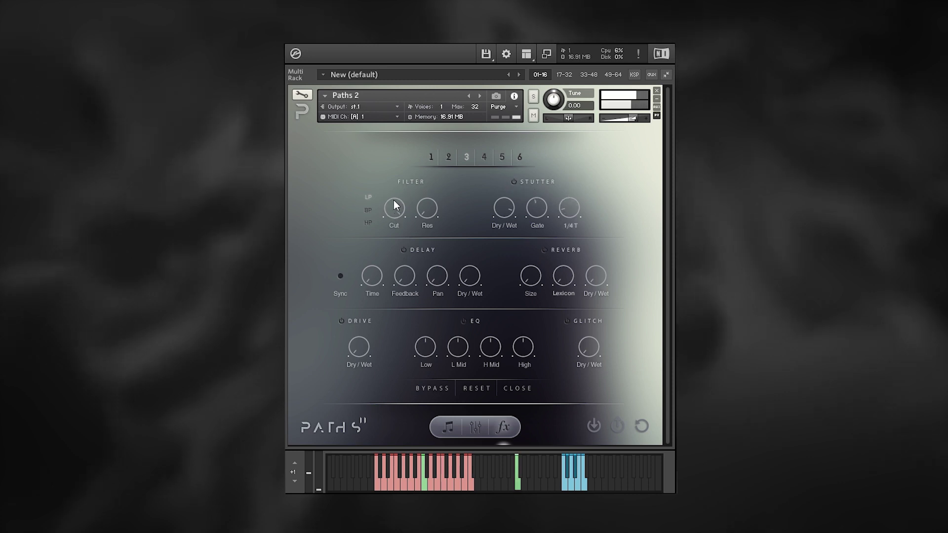
left_click_drag(395, 219, 392, 231)
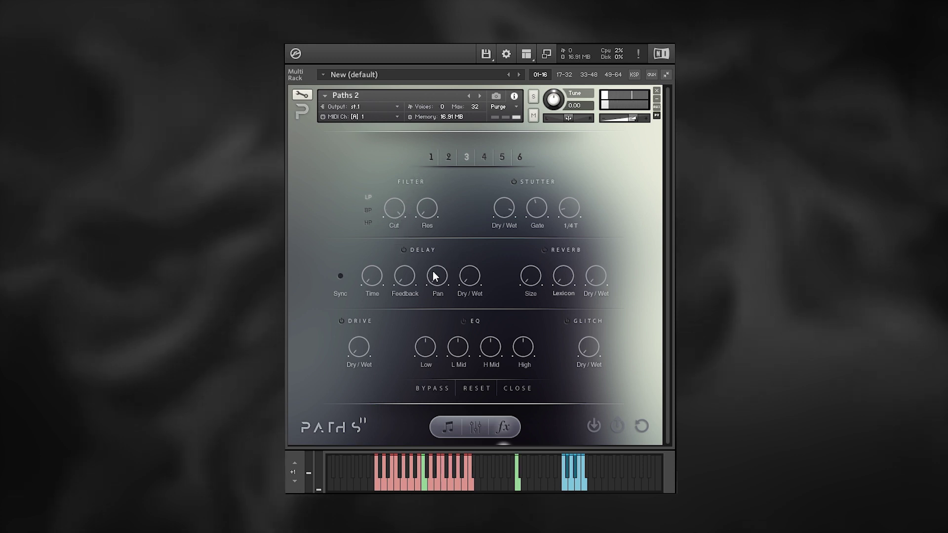
left_click(404, 250)
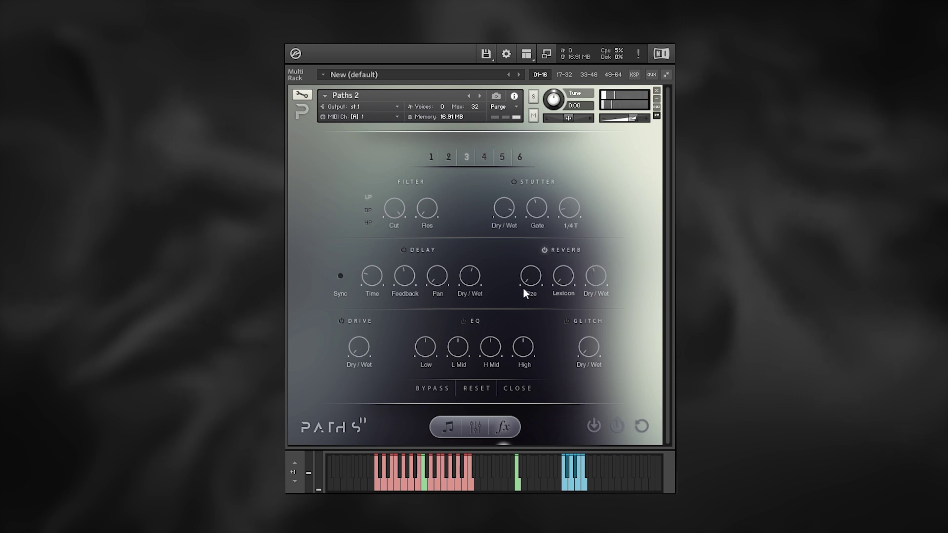
- Enlarge reverb size and raise glitch dry/wet, then reset the effects and close the page
mouse_move(531, 271)
left_mouse_down()
mouse_move(534, 246)
mouse_move(534, 282)
left_mouse_up()
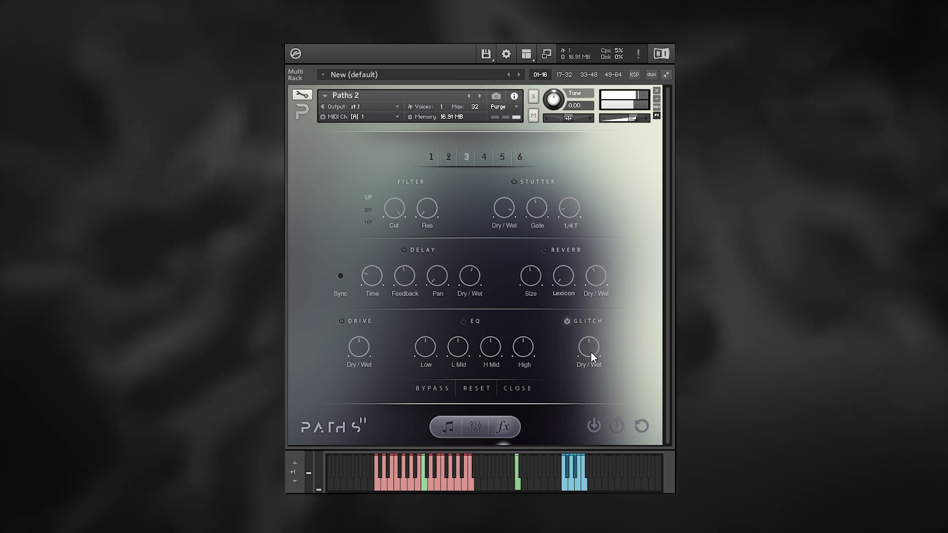
left_click_drag(591, 353, 587, 343)
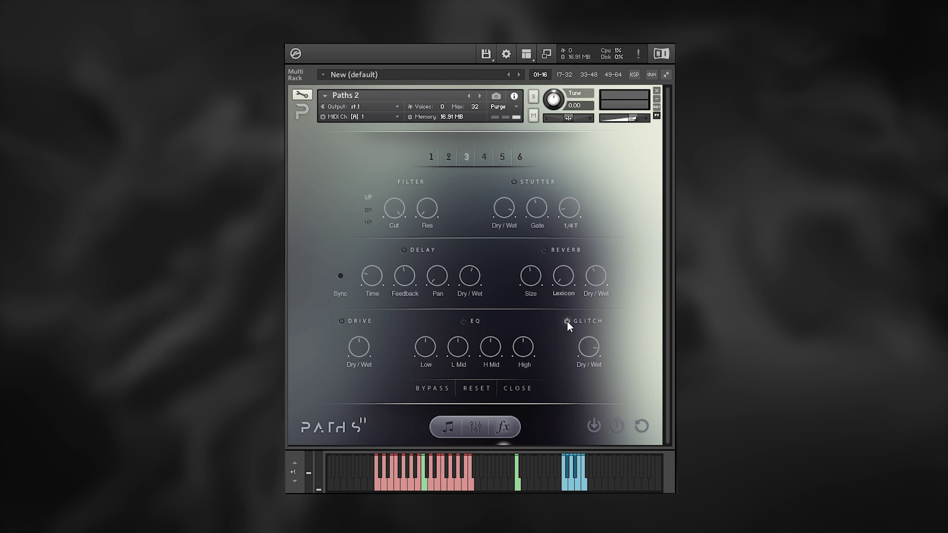
left_click(641, 427)
left_click(520, 390)
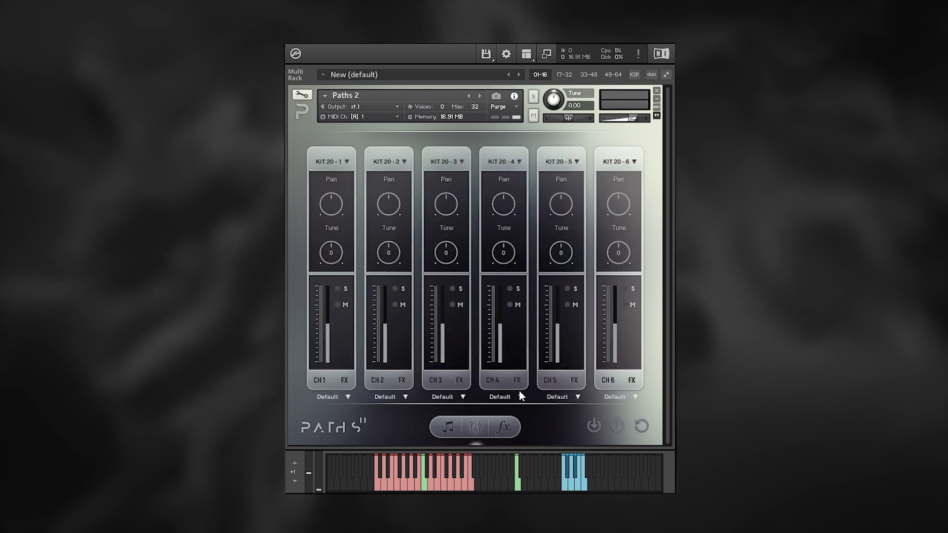
- Load KIT 05-6 into channel 3 and solo it to hear it alone
left_click(458, 160)
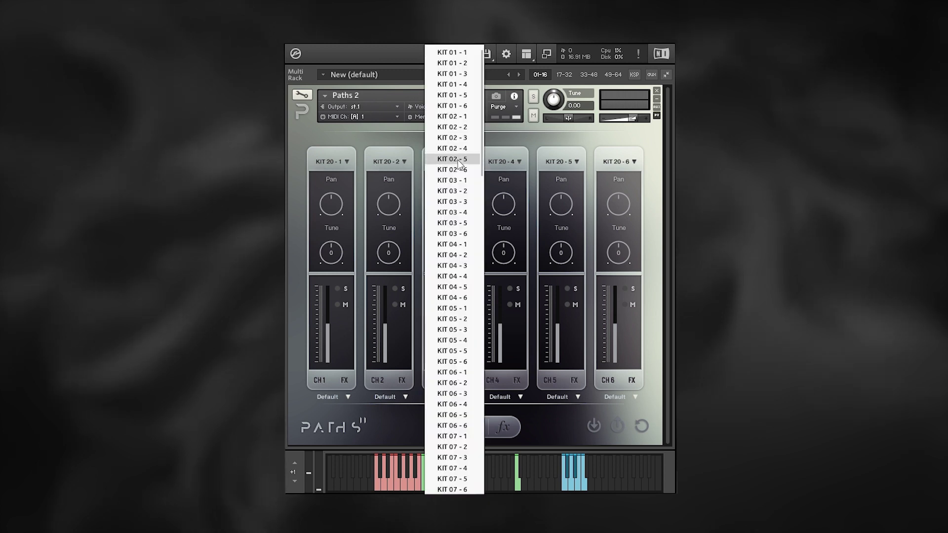
left_click(443, 362)
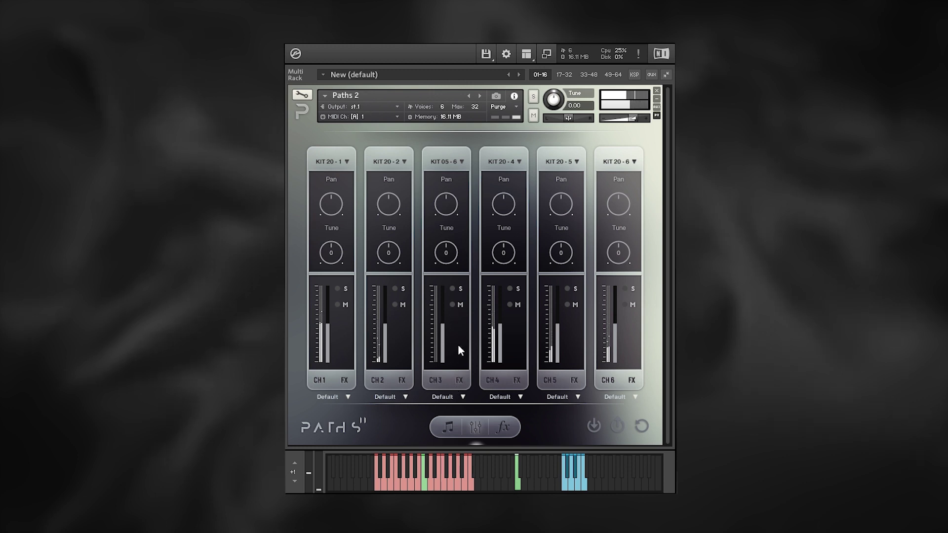
left_click(453, 290)
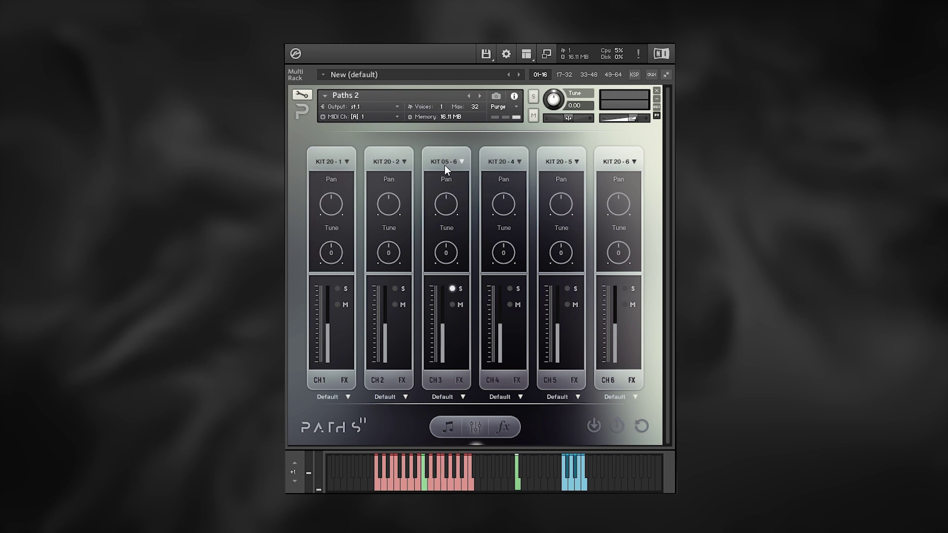
- Swap channel 3 to KIT 04-5, unsolo it, and bring up the per-stem effects page
left_click(444, 162)
left_click(453, 286)
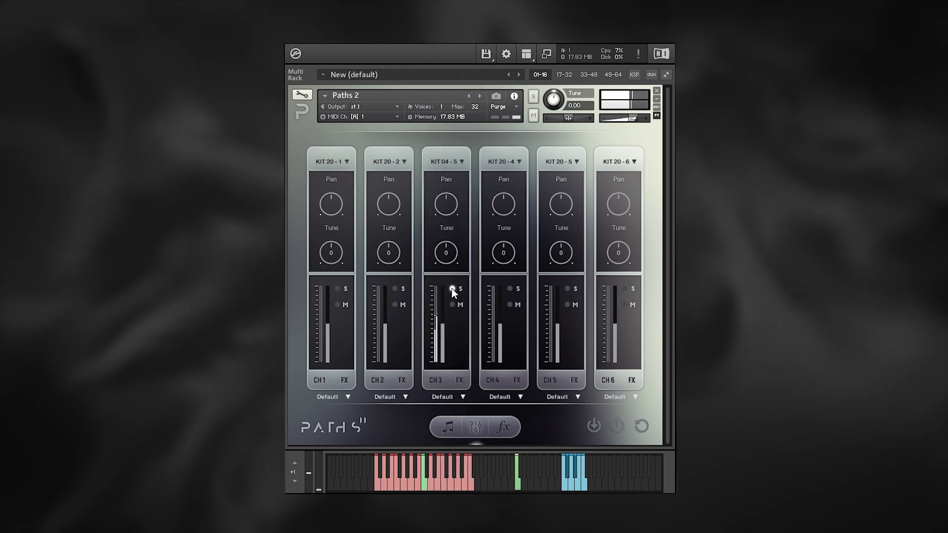
left_click(452, 288)
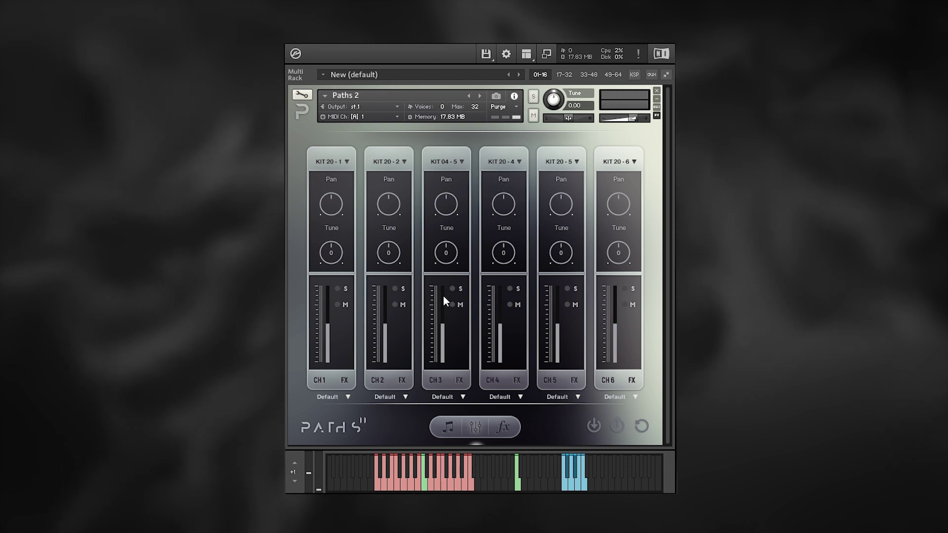
left_click(501, 427)
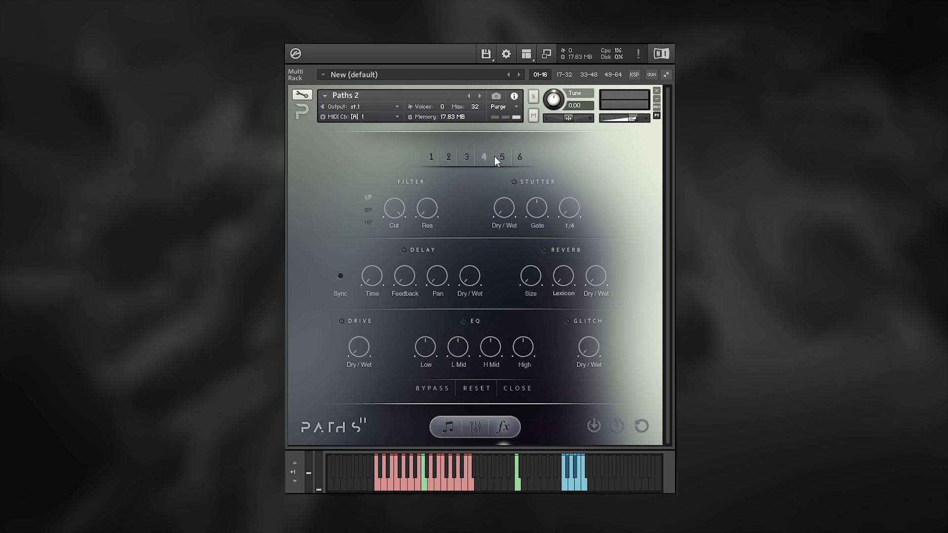
- Select channel 1's effects, then return to the main page showing KIT 20 : 120 Bpm D
left_click(431, 157)
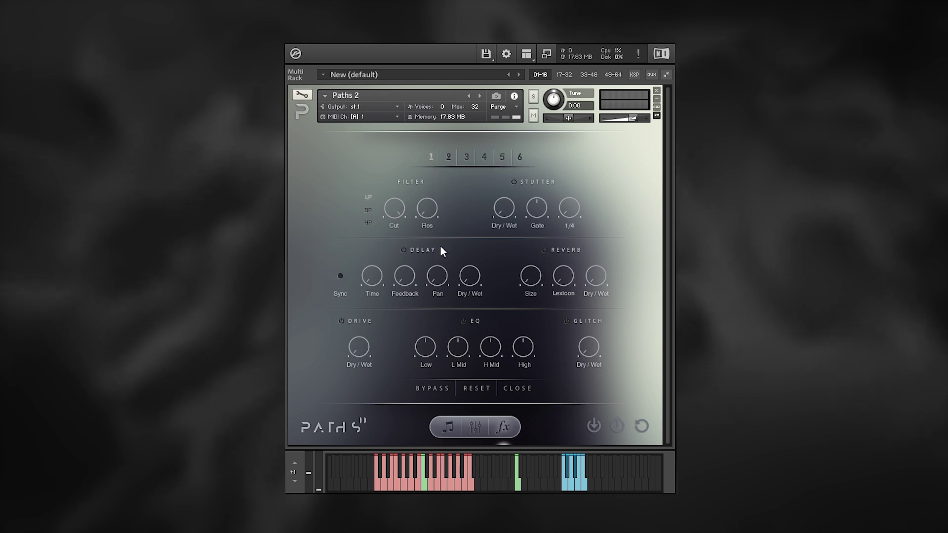
left_click(442, 425)
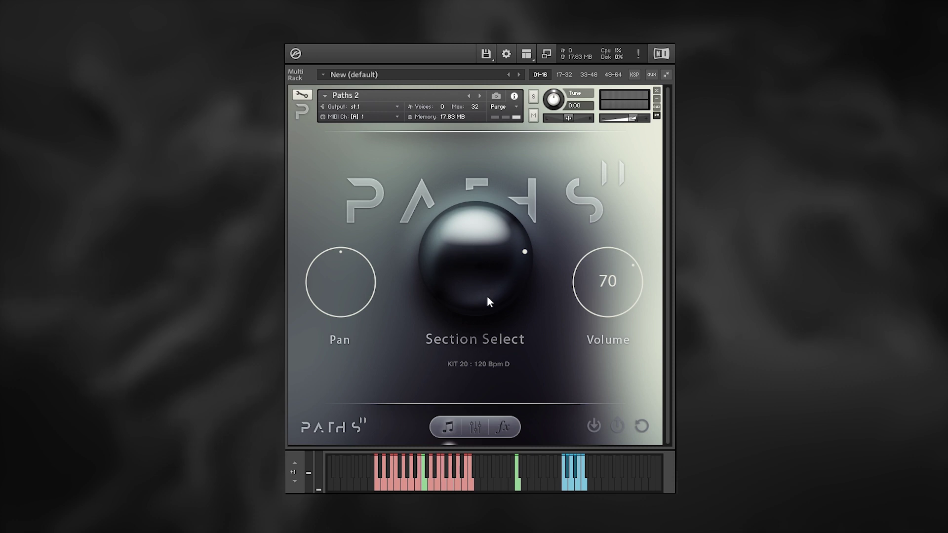
- Advance Section Select from KIT 20 through KIT 22, 23 and 24 to KIT 25
left_click_drag(486, 298, 484, 255)
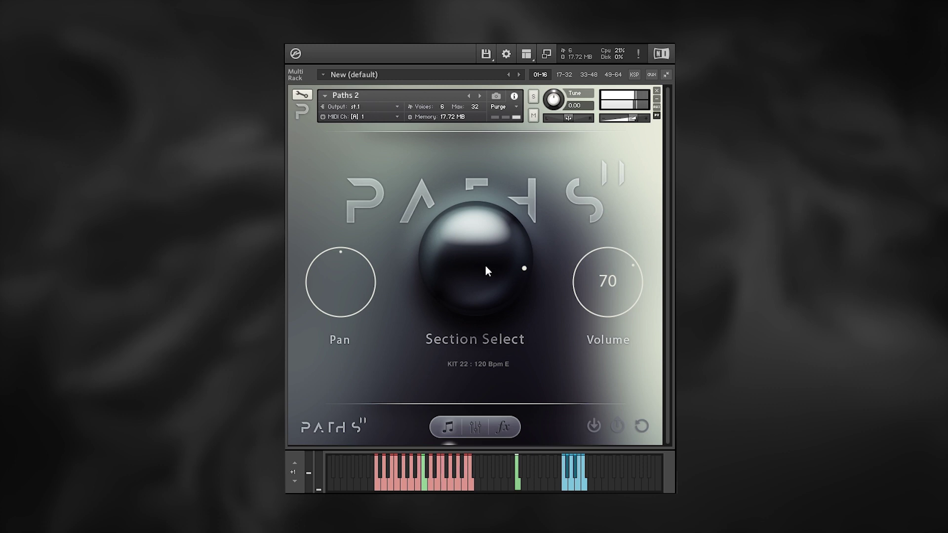
left_click_drag(485, 266, 494, 270)
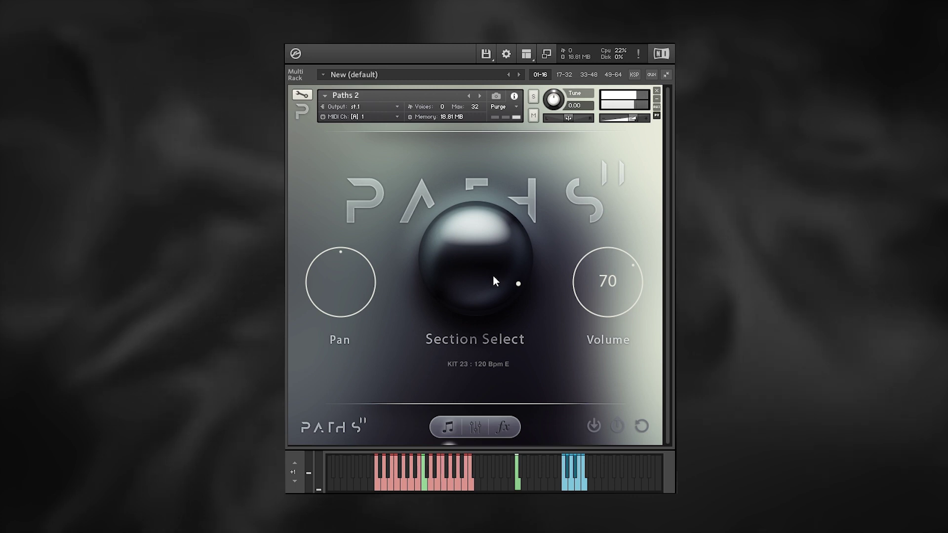
left_click_drag(493, 276, 494, 252)
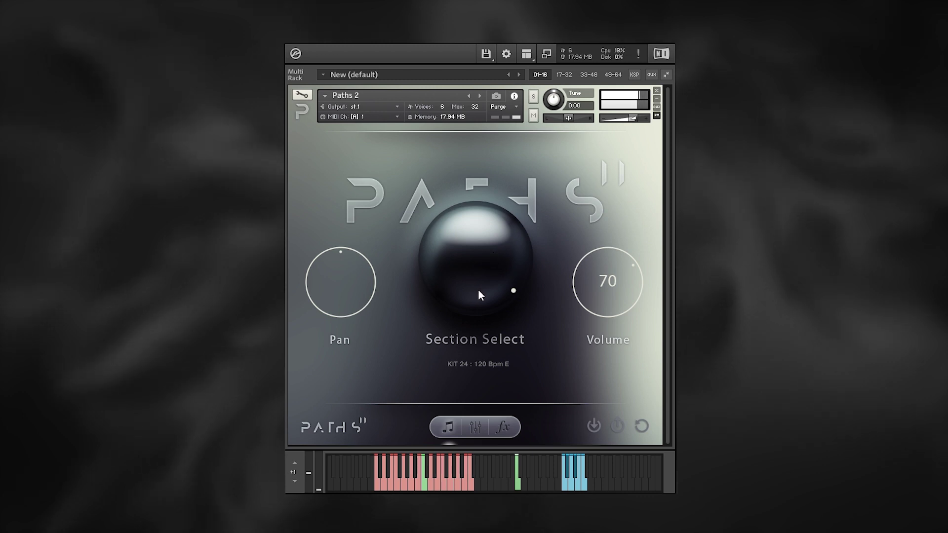
left_click_drag(479, 291, 489, 220)
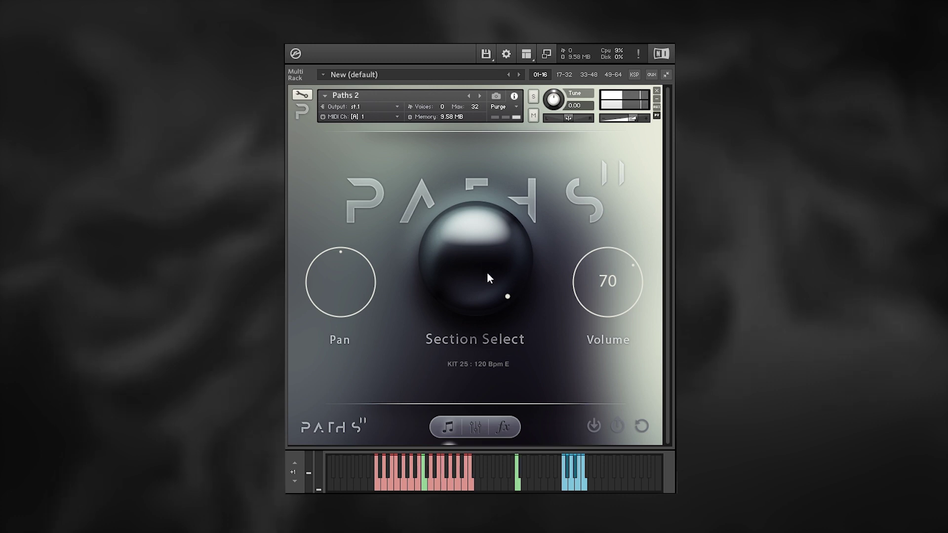
- Wrap back to the first kits, stepping through KIT 01 and 02 to KIT 03 : 90 Bpm A
left_click_drag(481, 189, 466, 323)
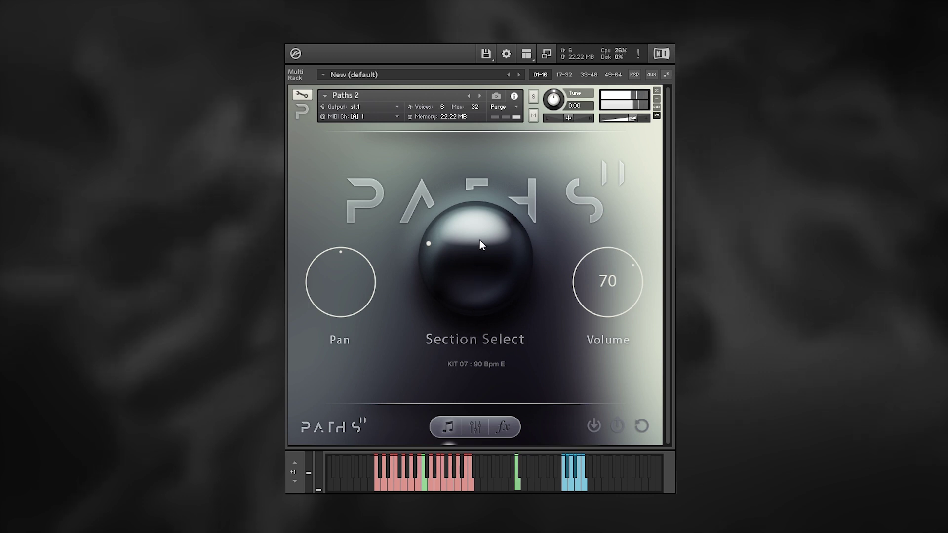
left_click_drag(480, 245, 477, 383)
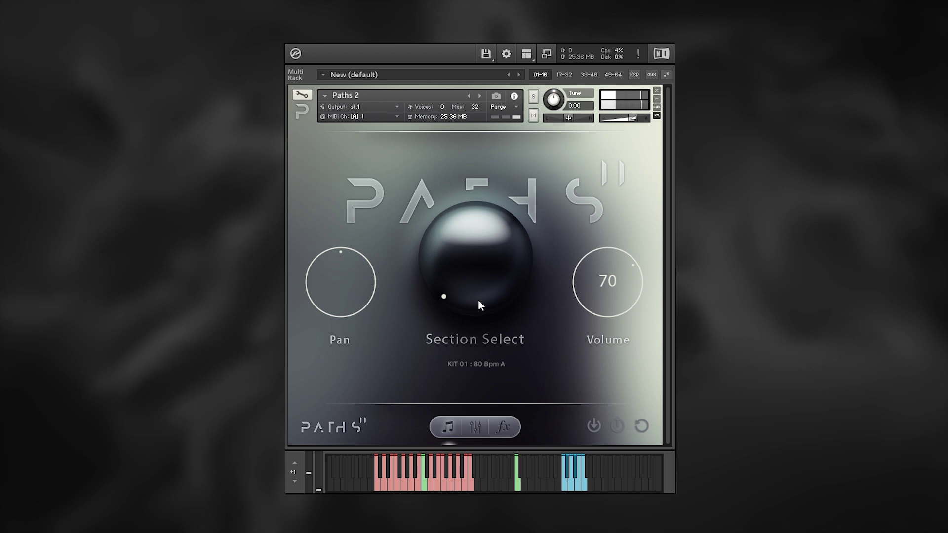
left_click_drag(478, 299, 472, 284)
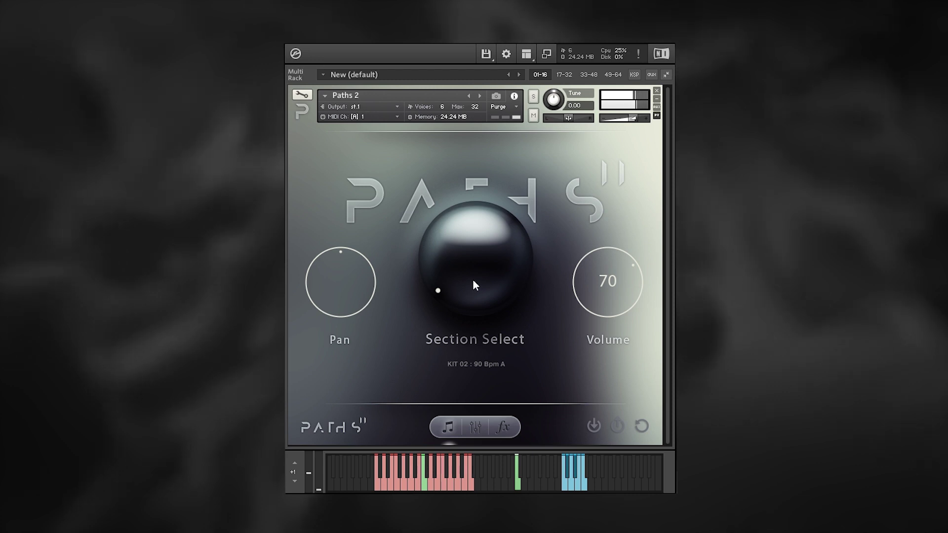
left_click_drag(473, 280, 466, 256)
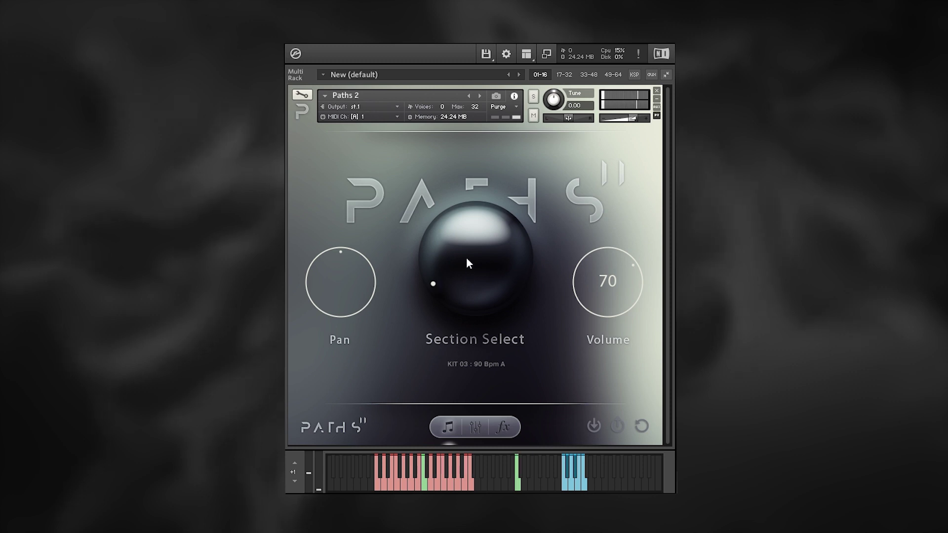